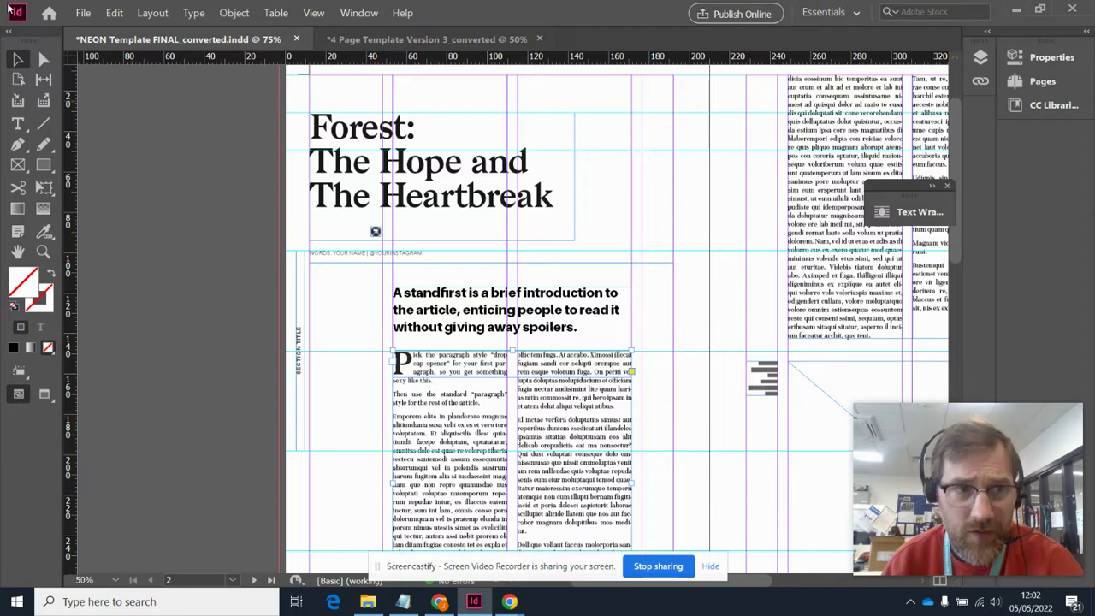
- Delete the two-column body text frame below the standfirst and its continuation frame on the facing page
scroll(504, 373, "down", 1)
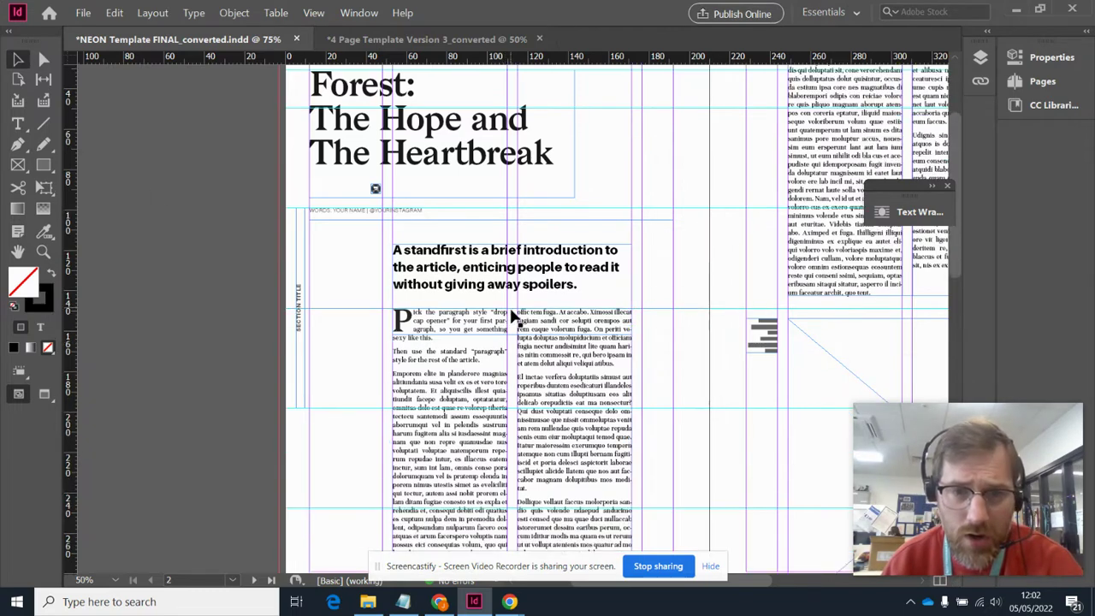
left_click(513, 319)
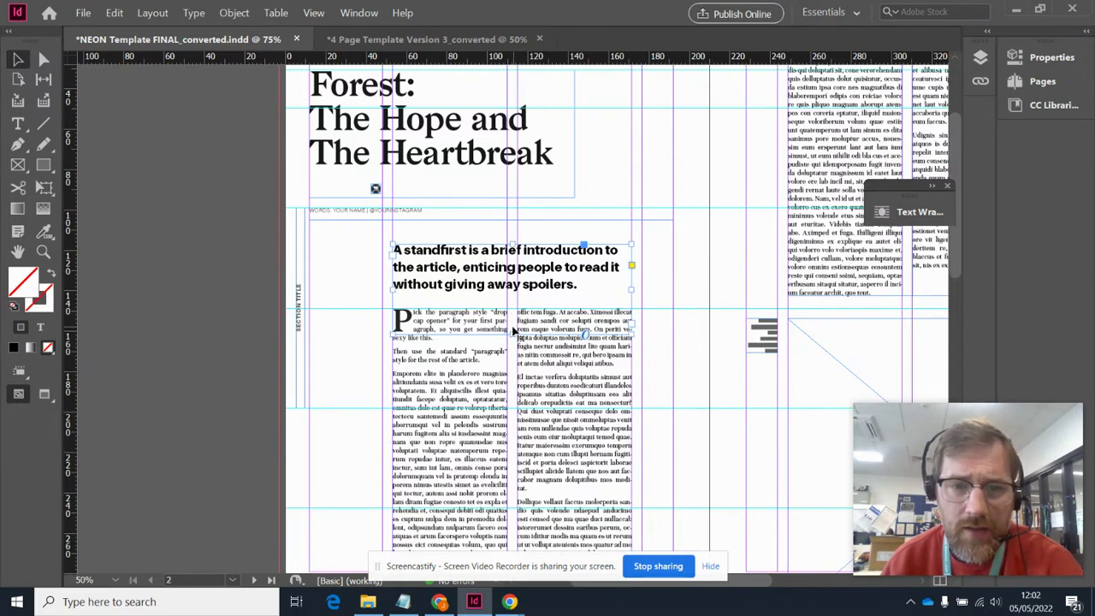
left_click(468, 368)
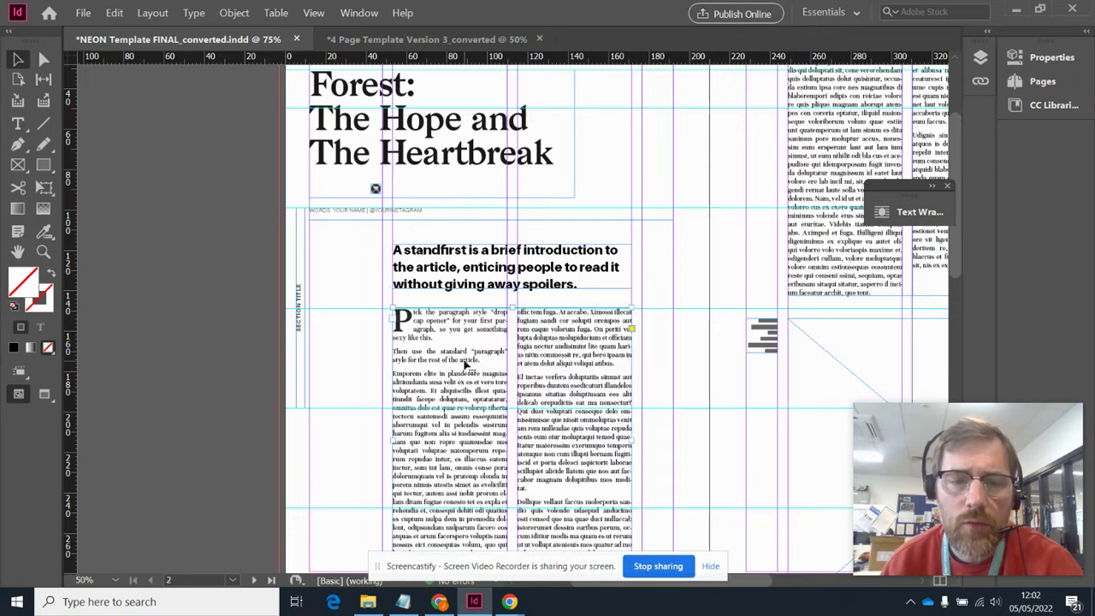
scroll(633, 345, "up", 3)
scroll(633, 344, "down", 1)
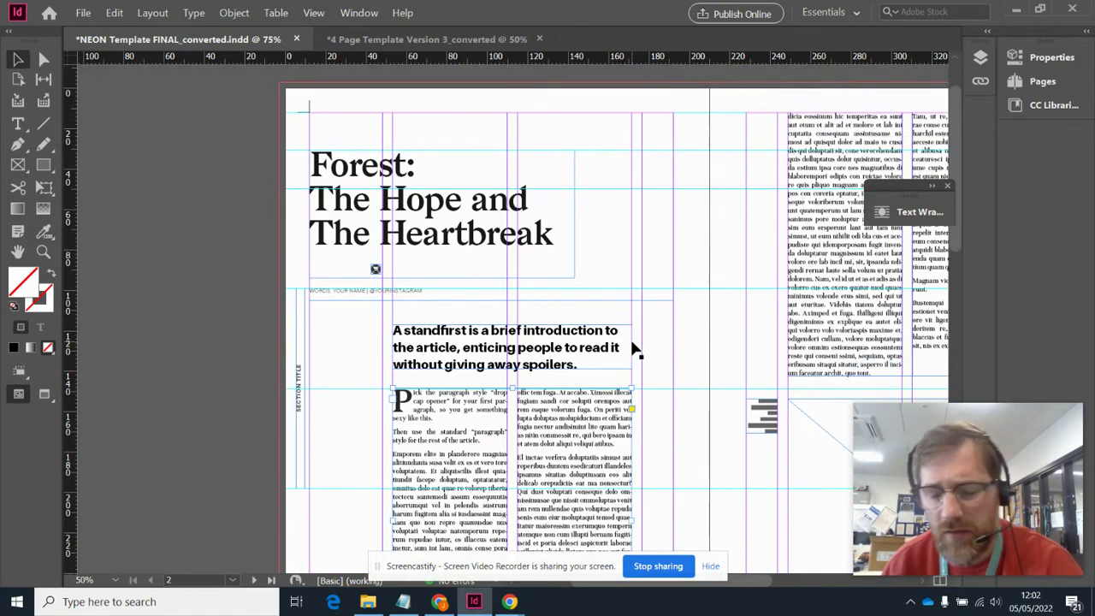
key("Delete")
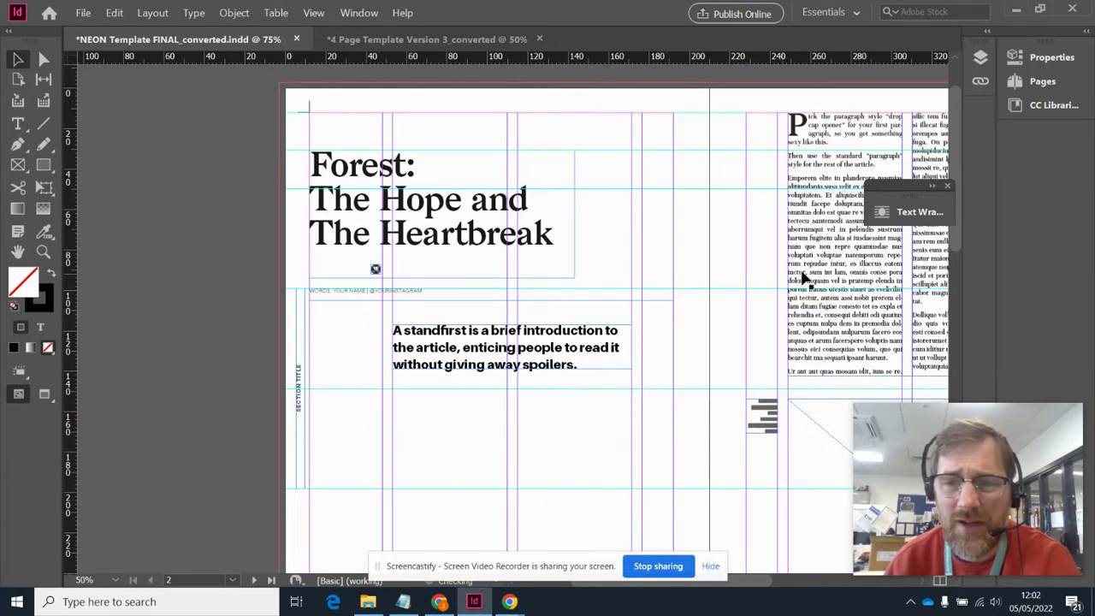
left_click(831, 261)
key("Delete")
scroll(658, 303, "down", 3)
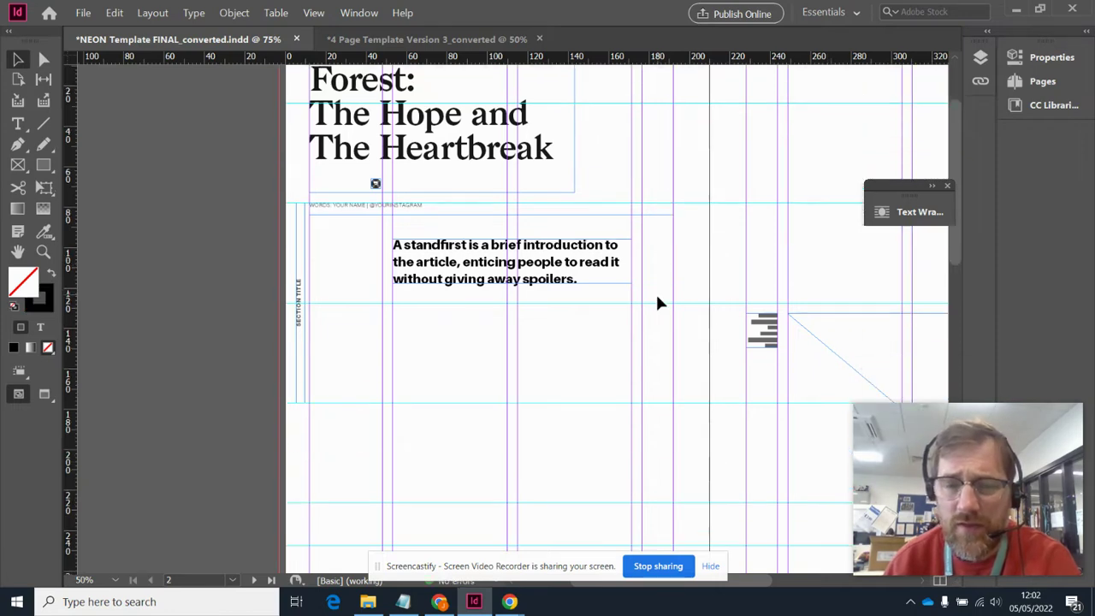
- Undo the deletion of both body text frames and reapply it
key("ctrl+z")
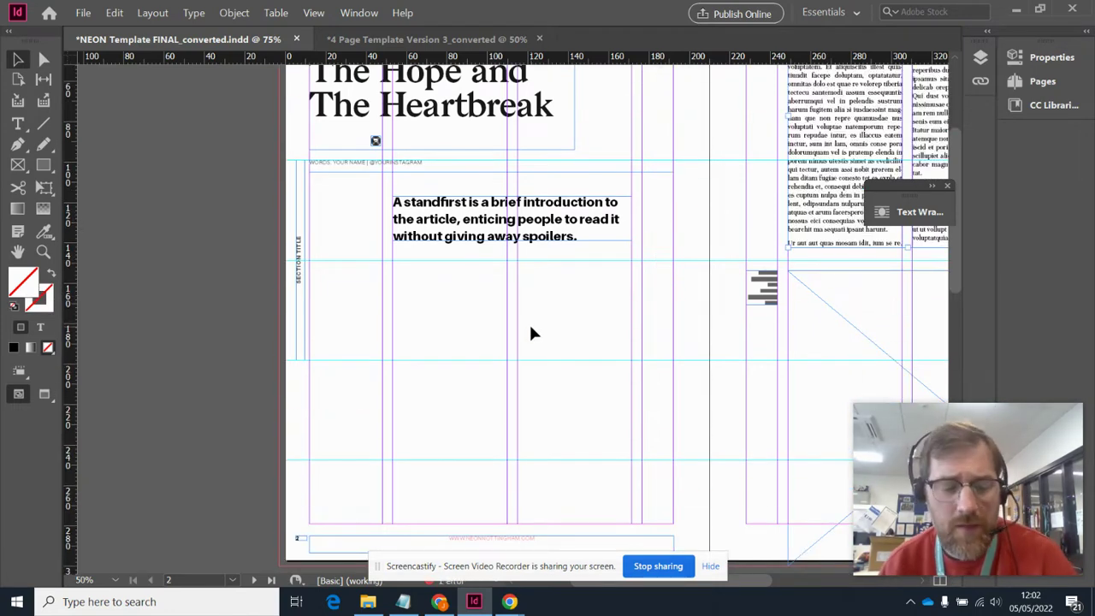
key("ctrl+z")
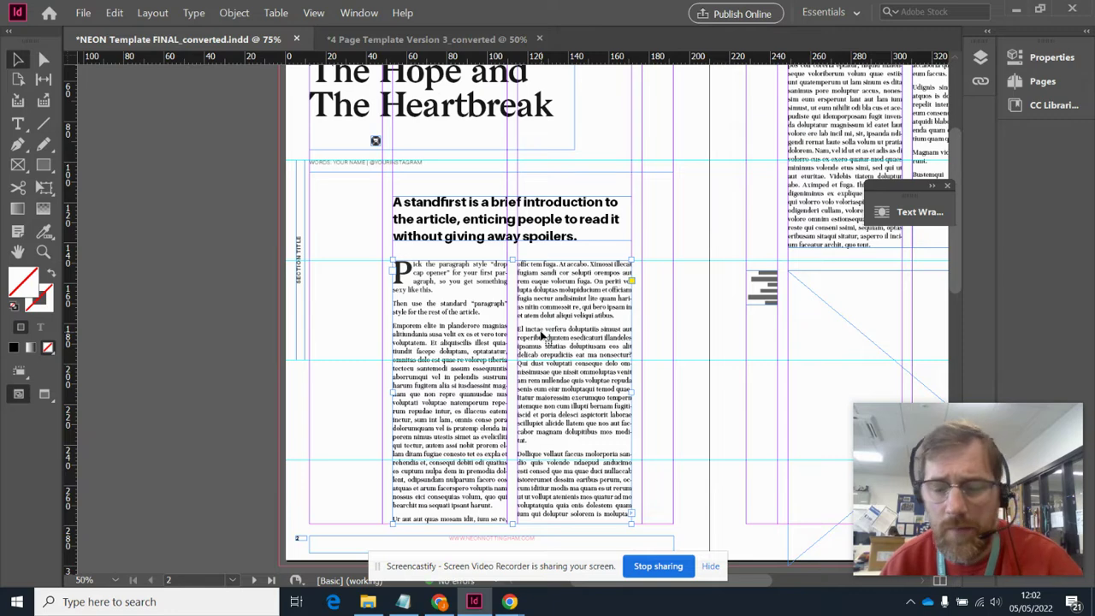
key("ctrl+z")
key("ctrl+z")
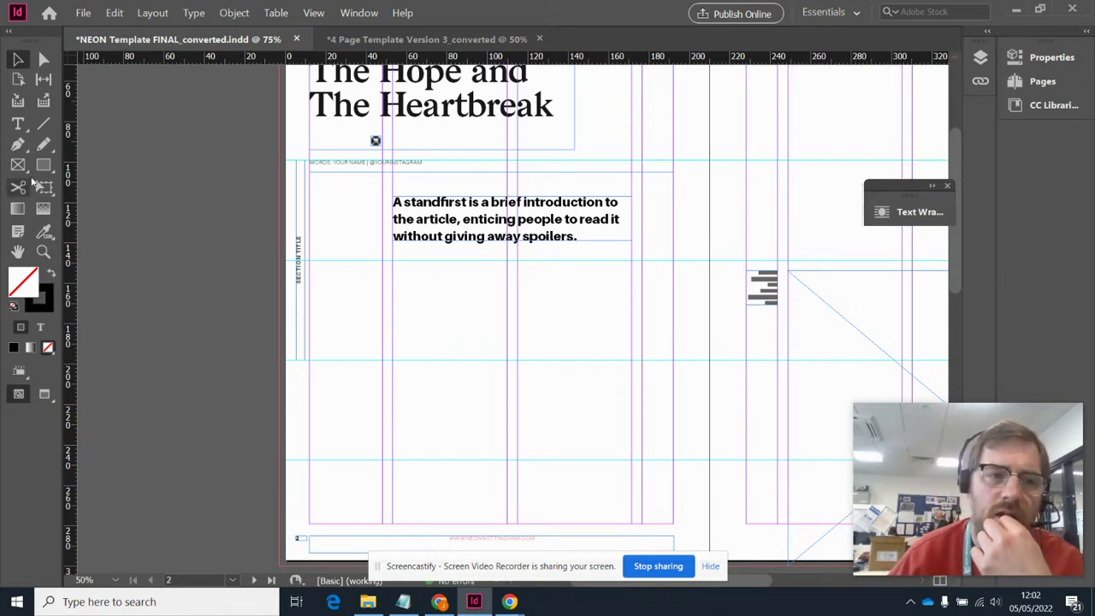
- Draw a text frame about 118 mm wide and 94 mm high across the two middle columns below the standfirst
left_click(20, 126)
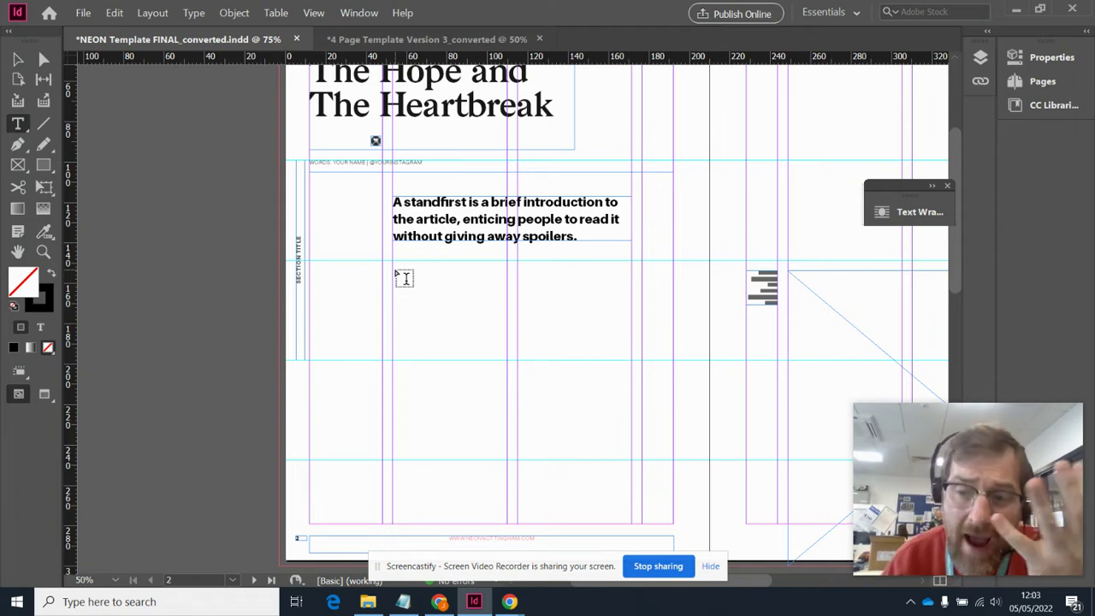
left_click_drag(394, 272, 631, 463)
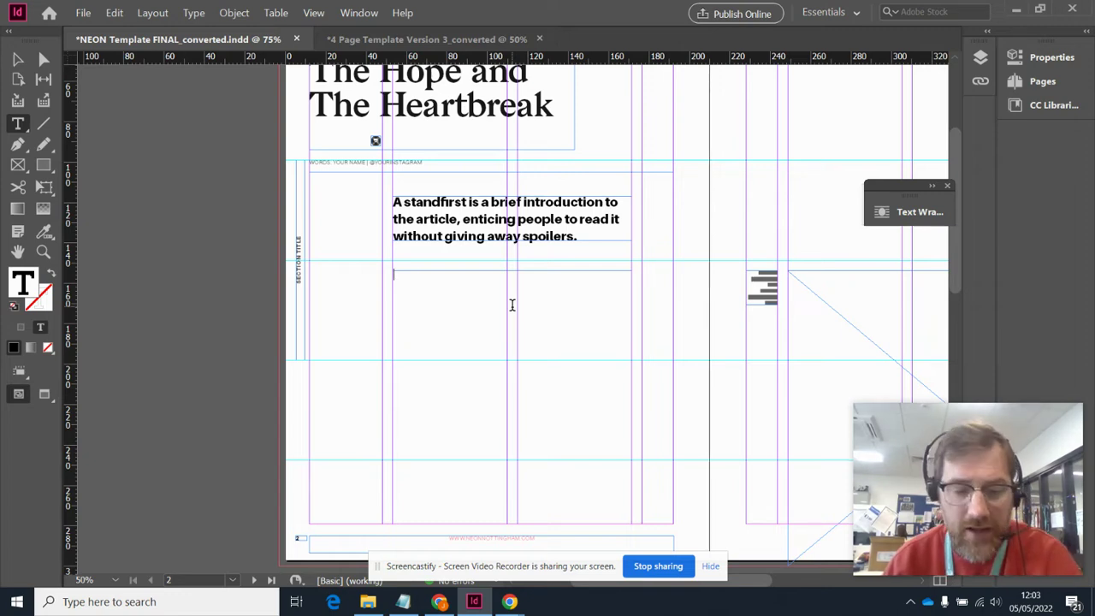
- Enter a line of dummy characters in the new frame and replace it with placeholder text
type("dgsdglksdglksdglksdglk")
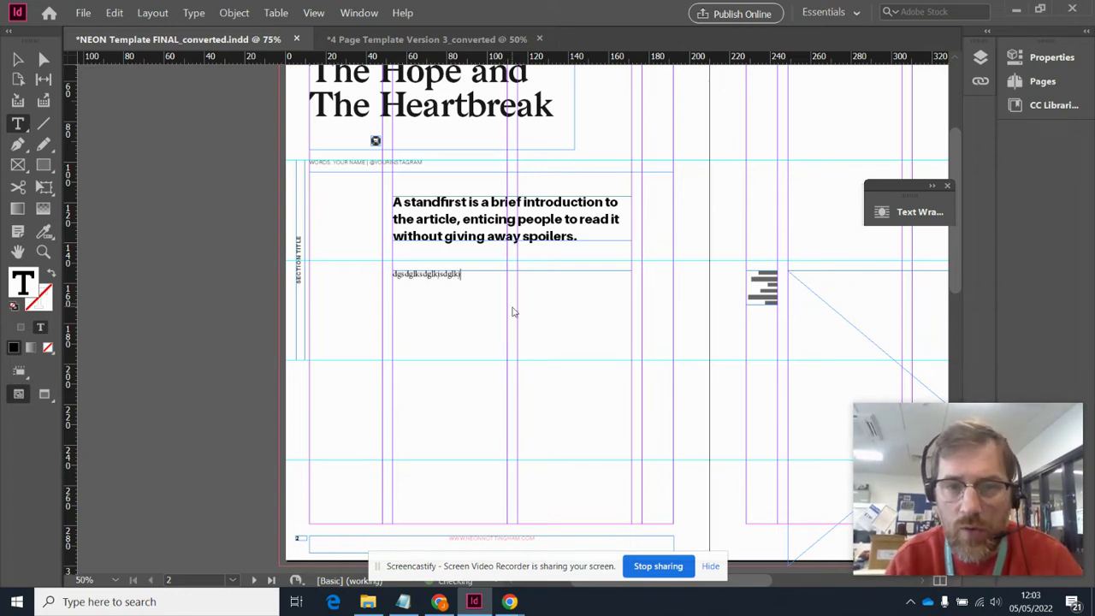
type("sdglkjsdglksdglksdglksdglksdglksdg")
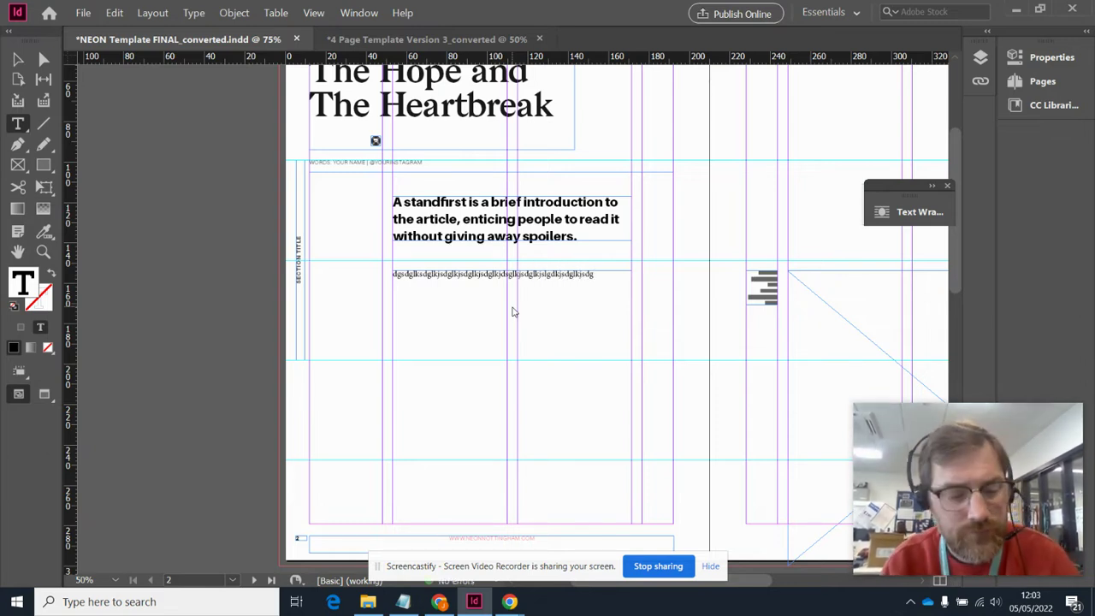
key("ctrl+a")
key("BackSpace")
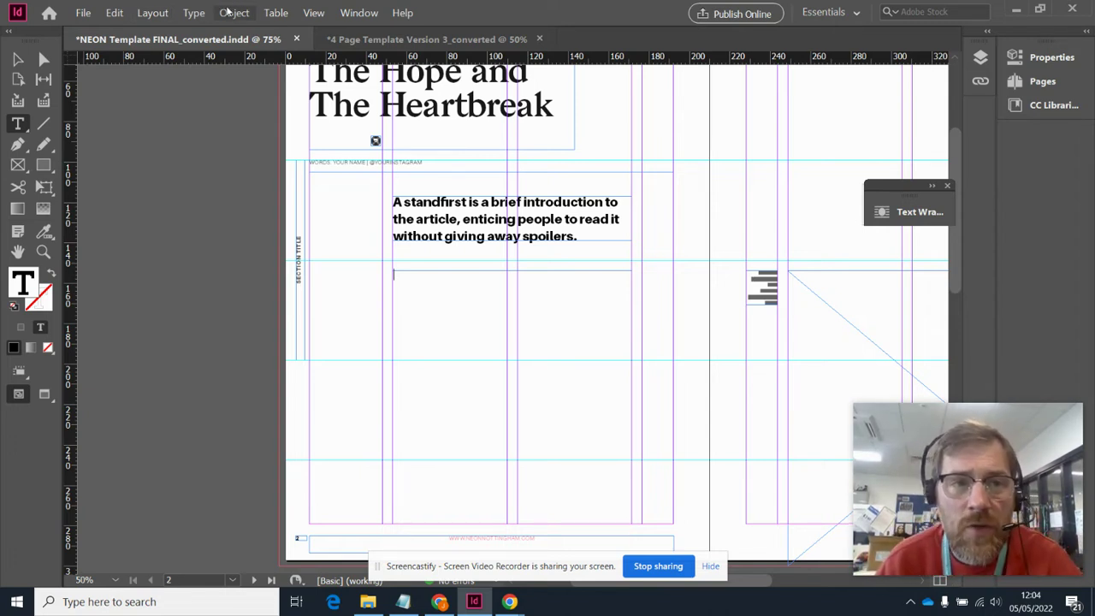
left_click(199, 13)
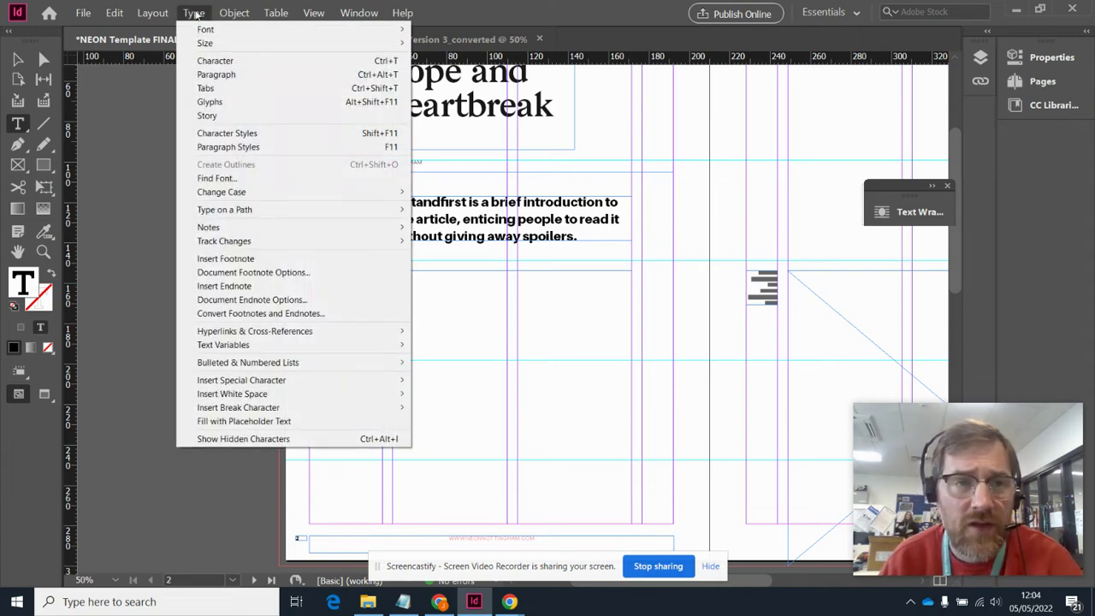
left_click(248, 421)
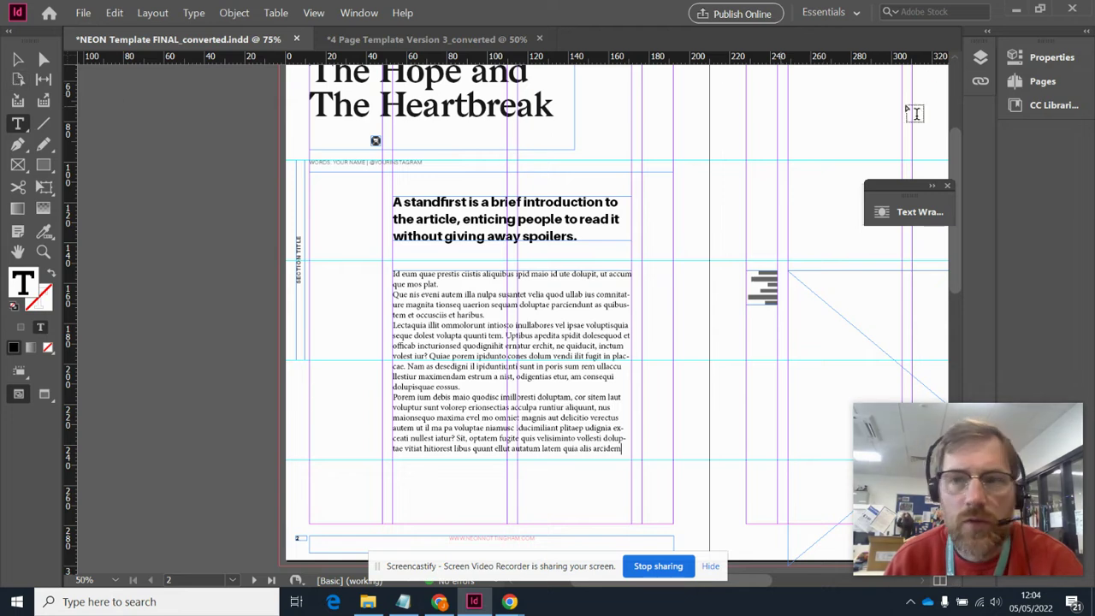
- Set the new text frame to 2 columns with a 5 mm gutter
left_click(1043, 59)
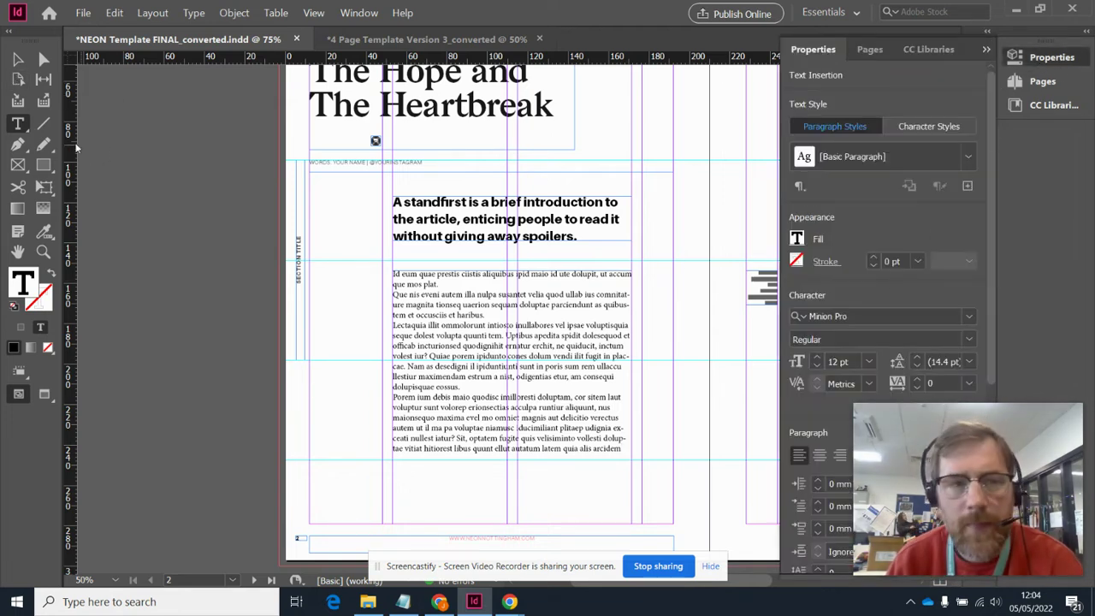
left_click(17, 59)
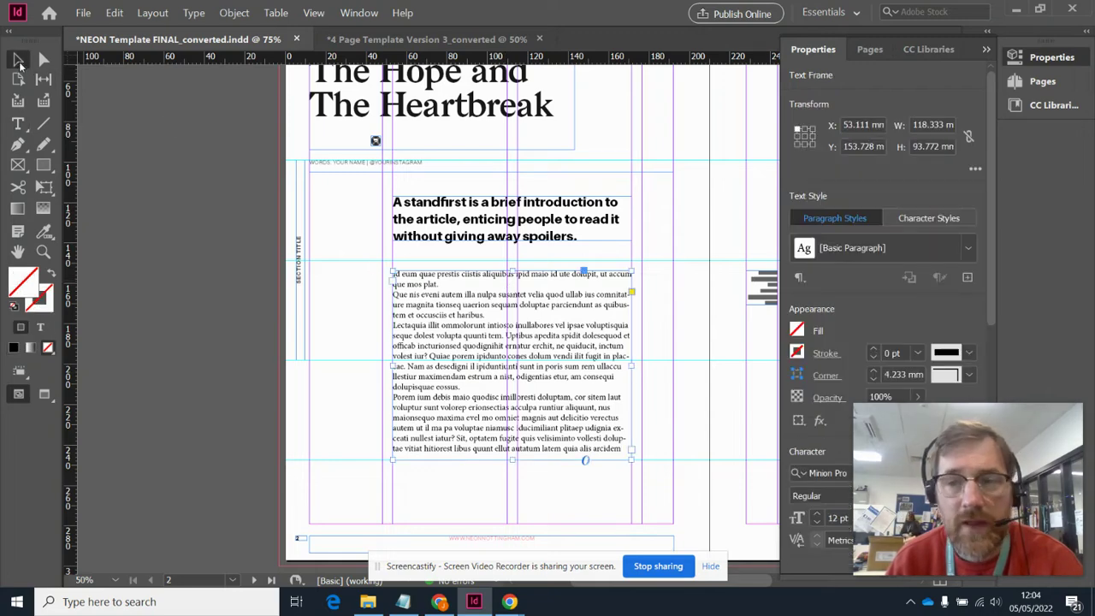
left_click_drag(994, 190, 1023, 437)
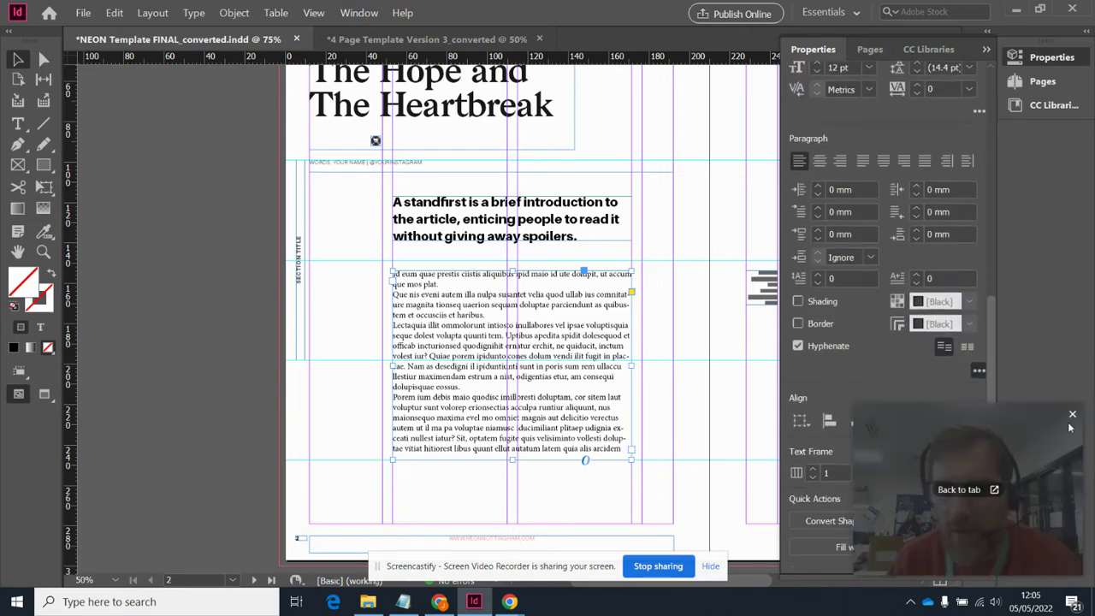
left_click(1072, 415)
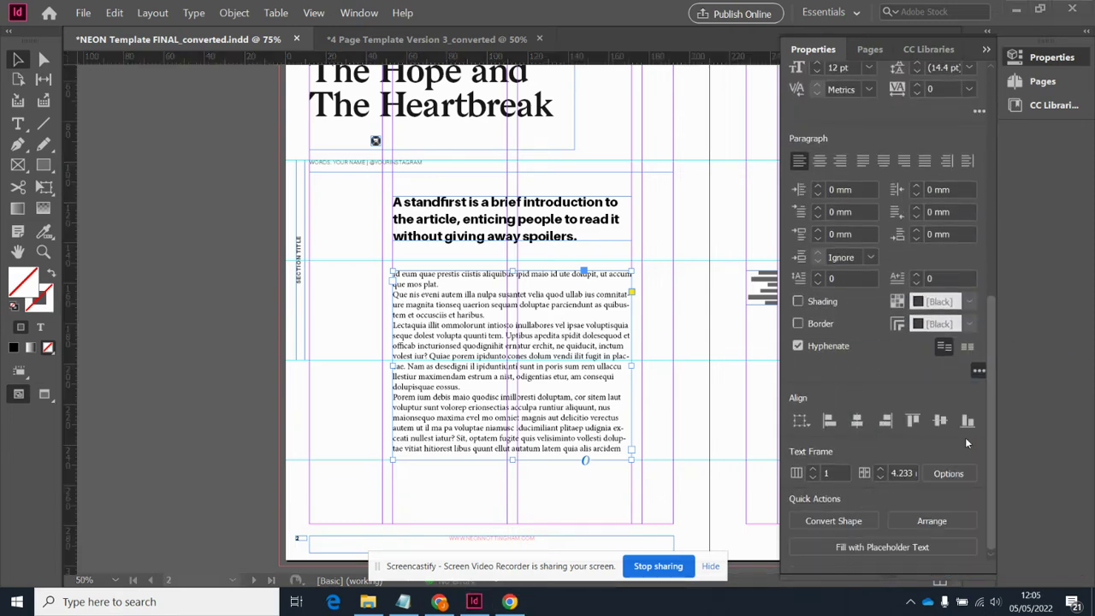
left_click(817, 474)
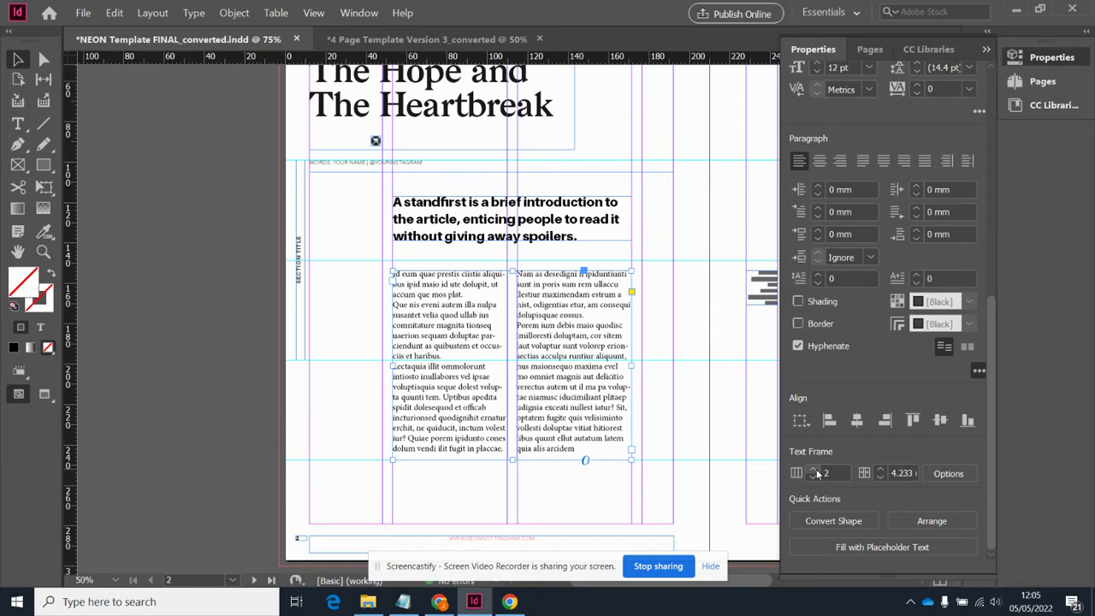
left_click(892, 474)
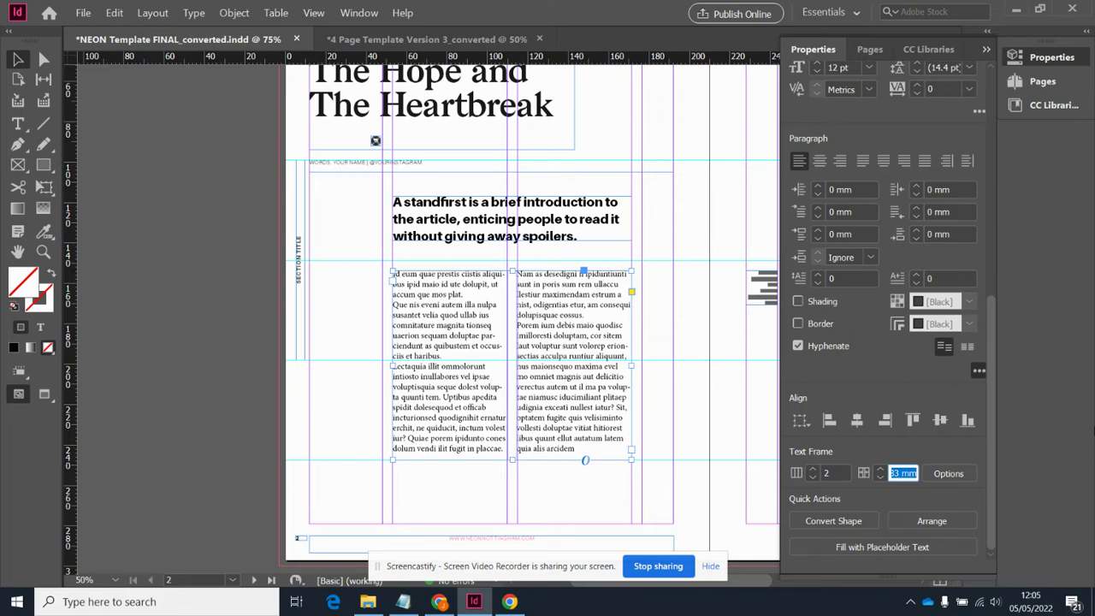
type("5")
key("Return")
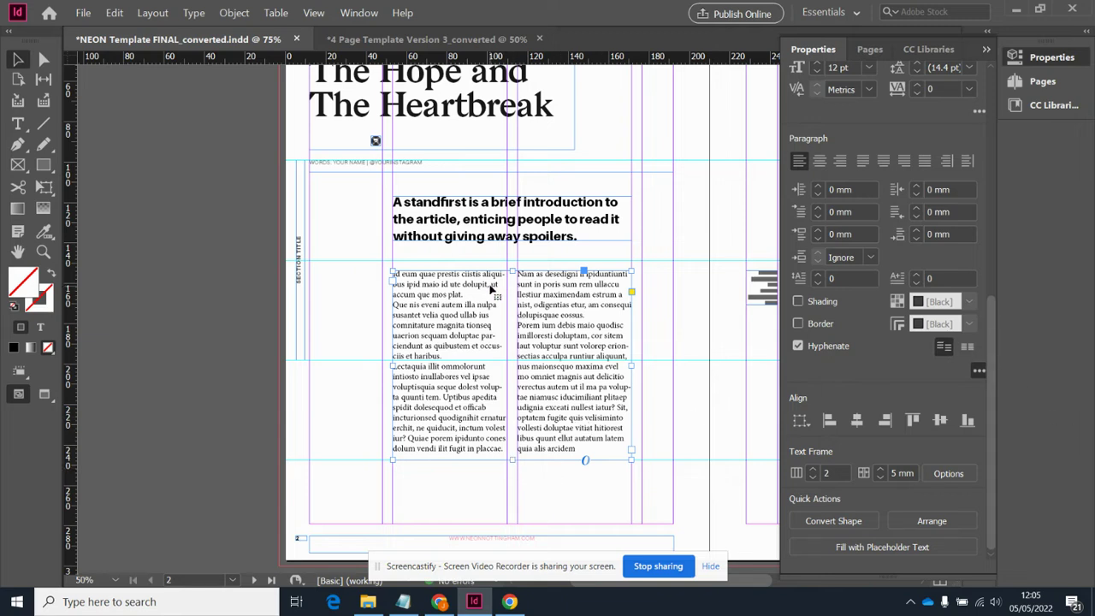
- Move the text frame up to the guide below the standfirst and extend its lower edge to the page margin
mouse_move(491, 290)
left_mouse_down()
mouse_move(489, 385)
mouse_move(489, 282)
left_mouse_up()
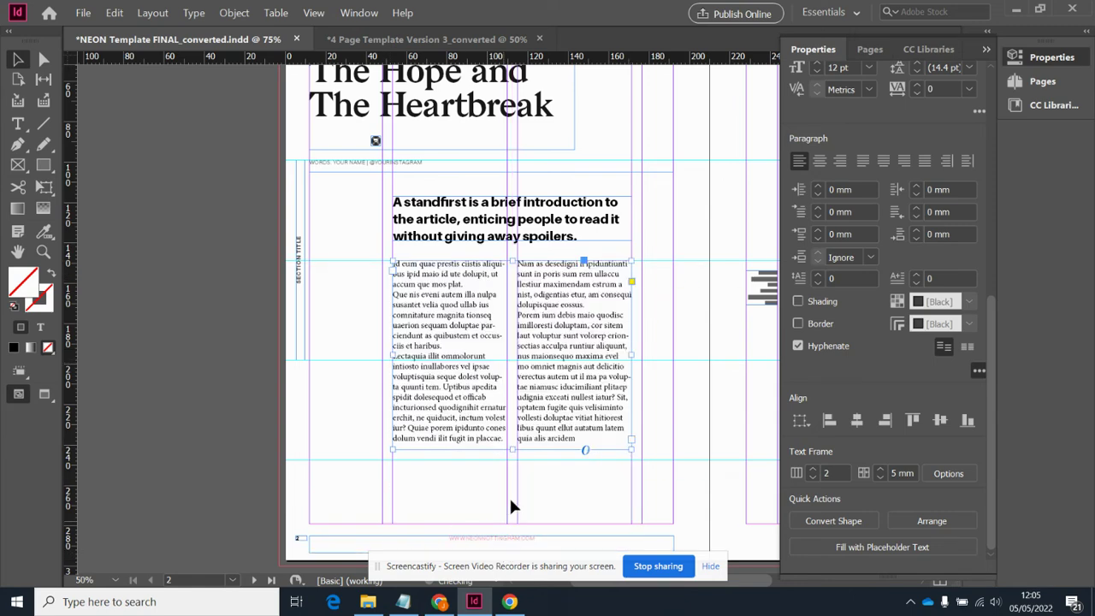
left_click_drag(514, 445, 513, 521)
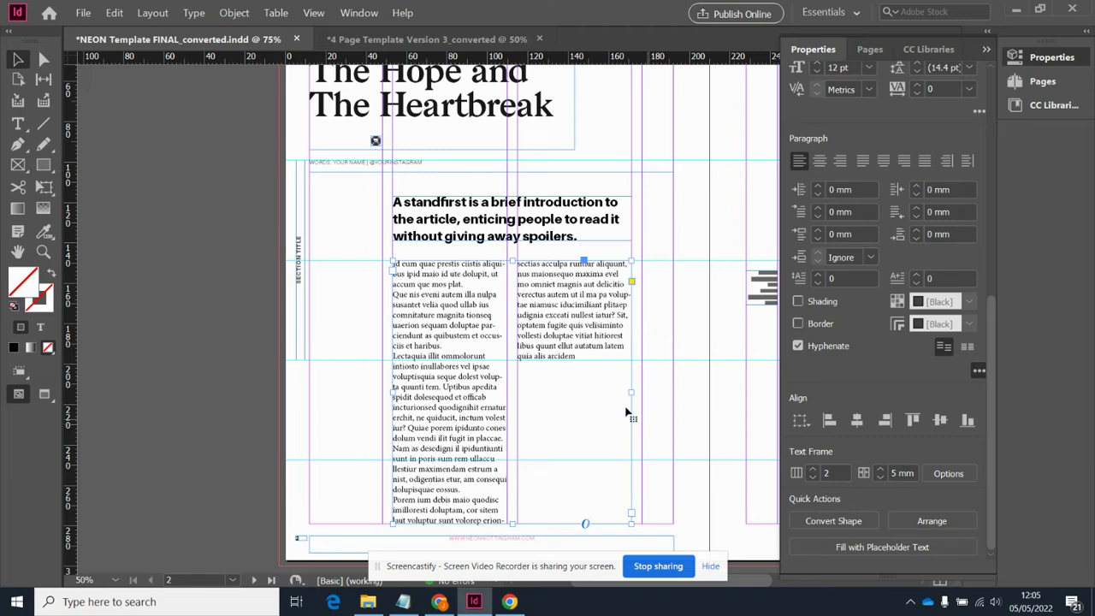
- Fill the rest of the second column with placeholder text and delete all the text in the frame
left_click(584, 355)
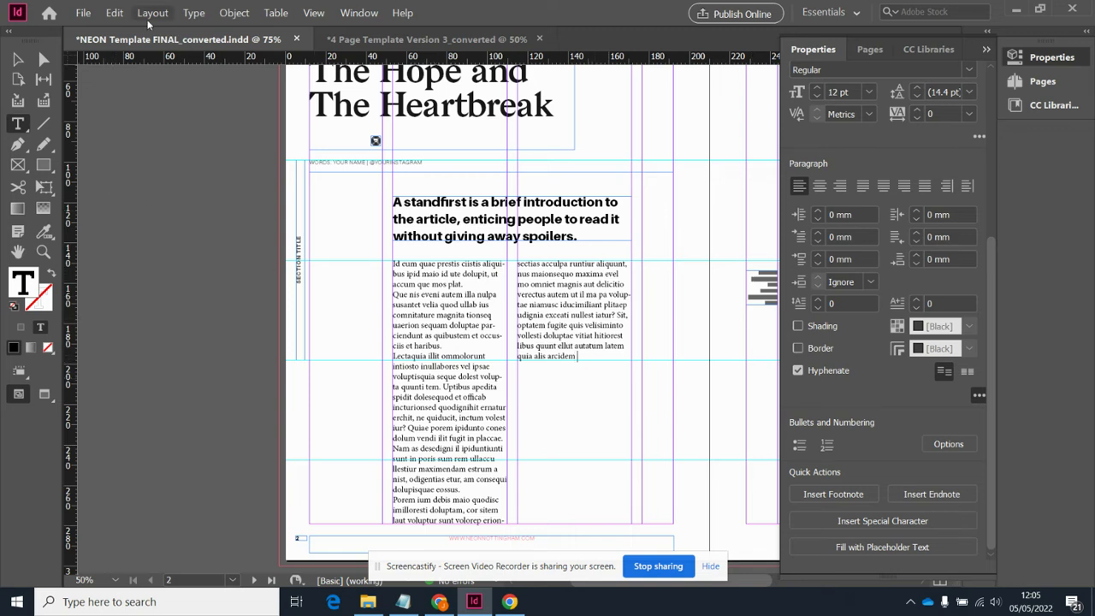
left_click(194, 13)
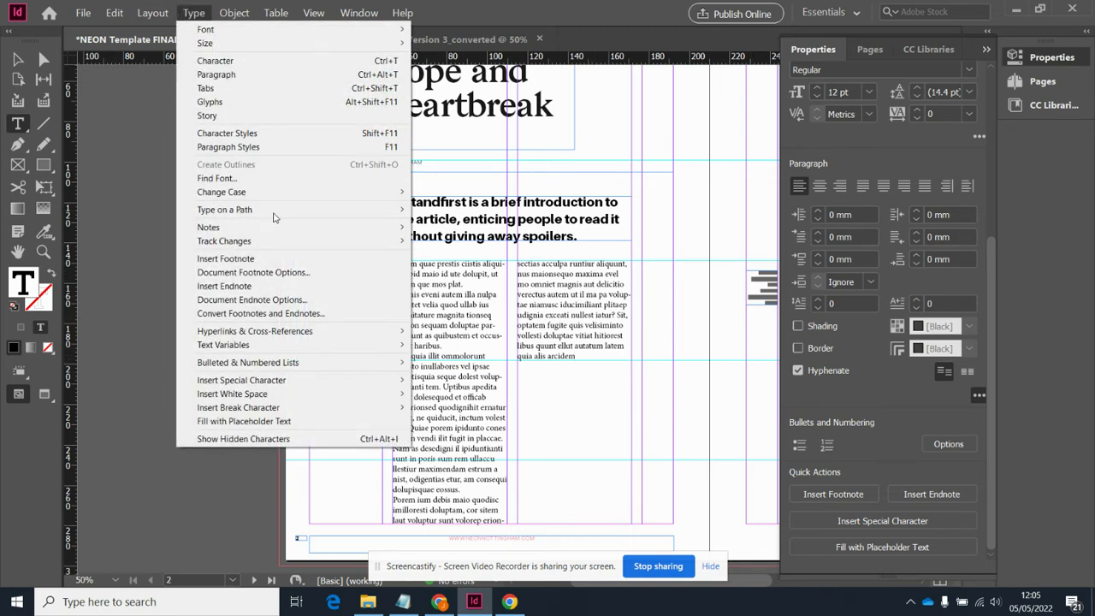
left_click(359, 424)
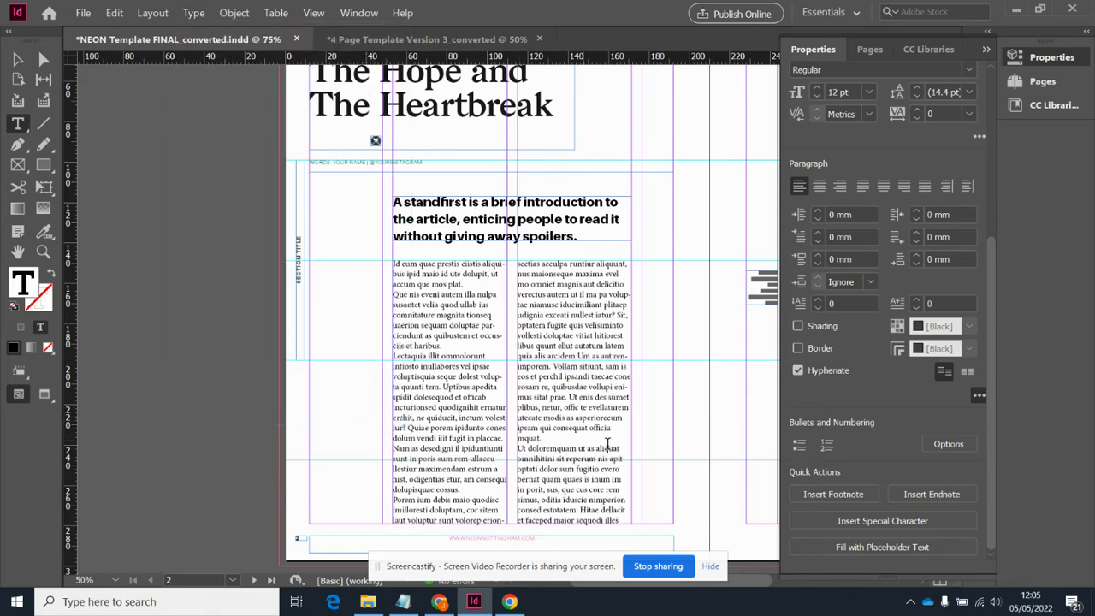
left_click_drag(628, 519, 377, 262)
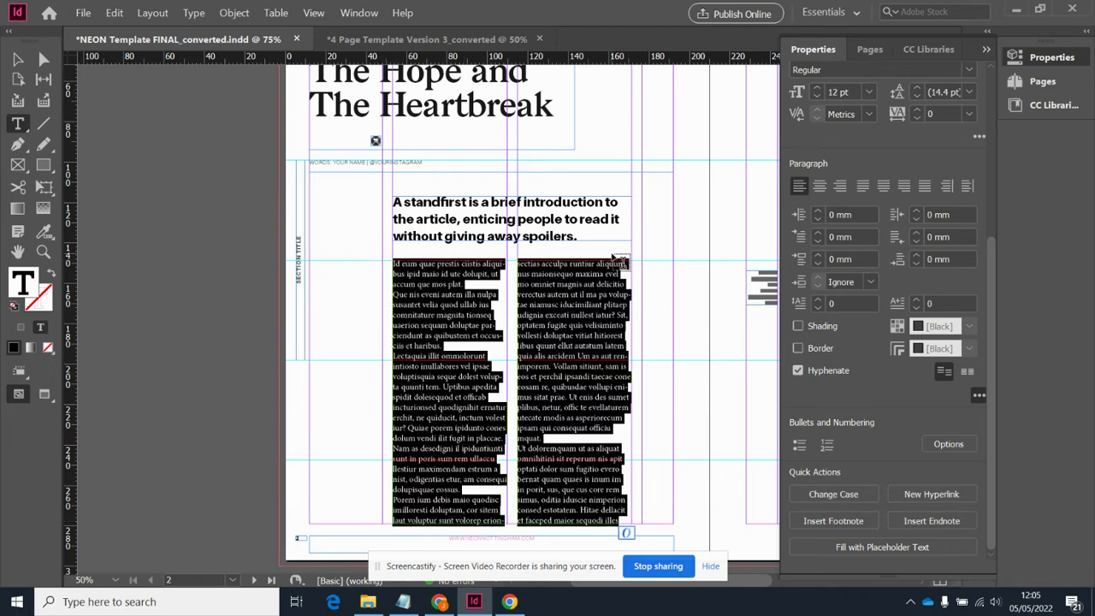
key("BackSpace")
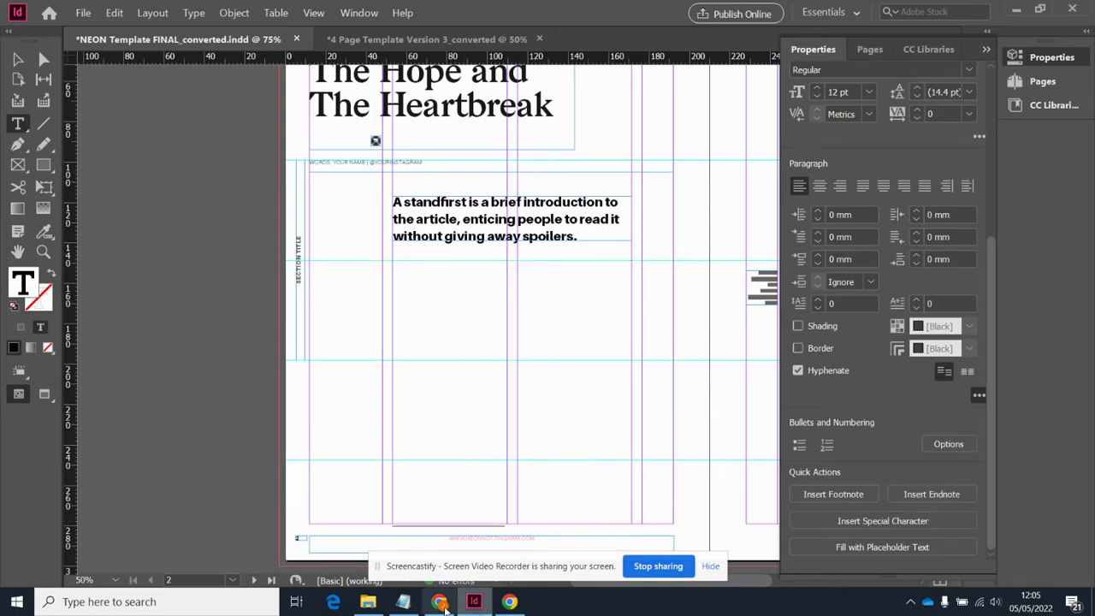
- Switch to Chrome, open wikipedia.org and look up "dogs"
left_click(441, 603)
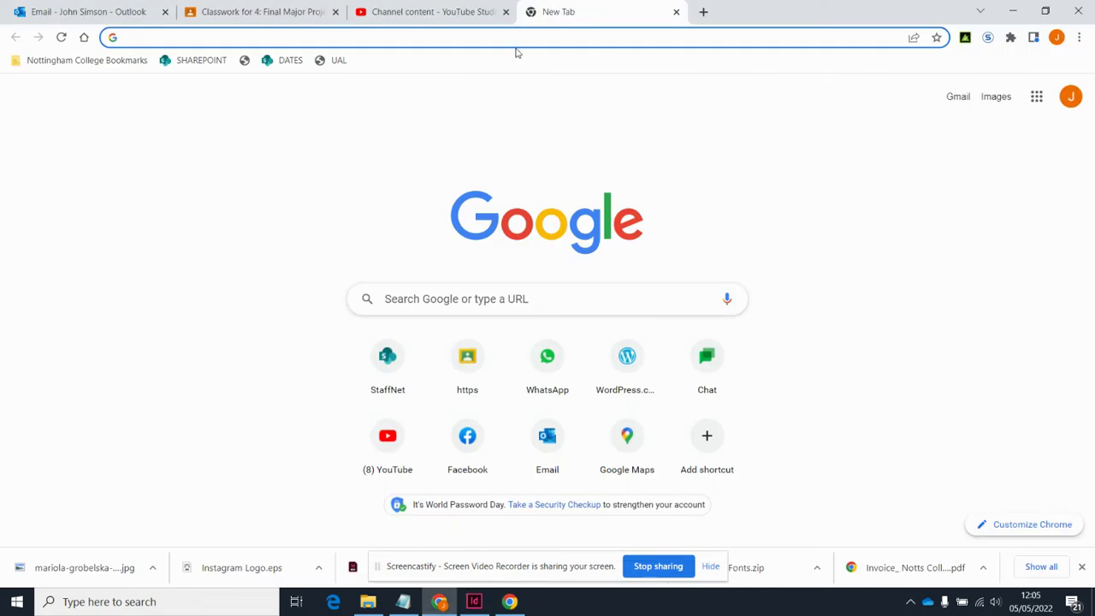
type("wiki")
key("Return")
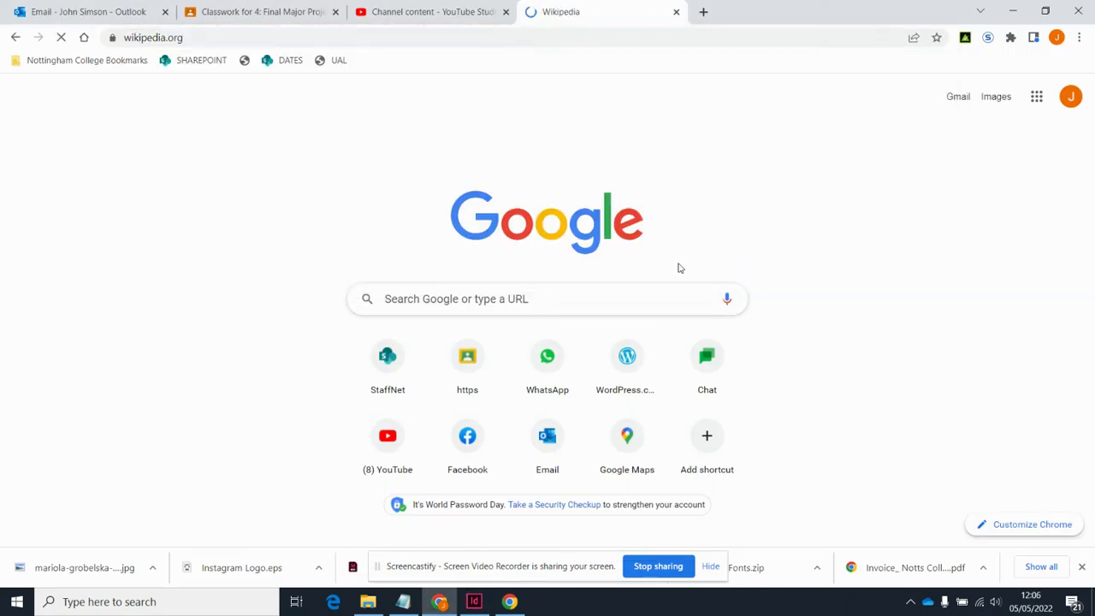
type("dogs")
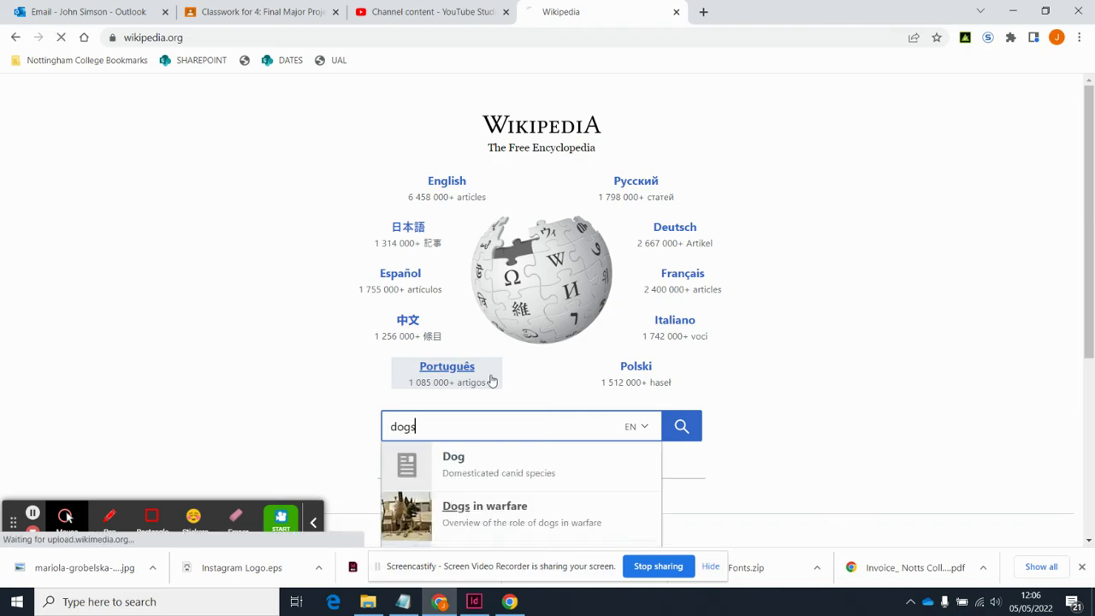
key("Return")
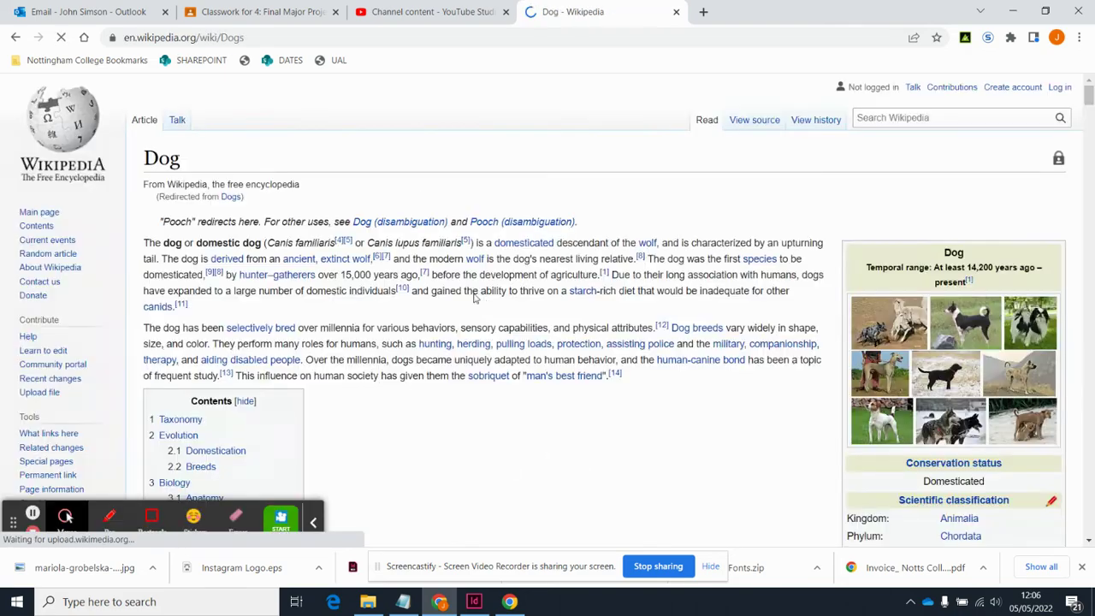
- Copy the Dog article's text from the Evolution section through Domestication and paste it into the empty two-column frame in InDesign
scroll(475, 297, "down", 15)
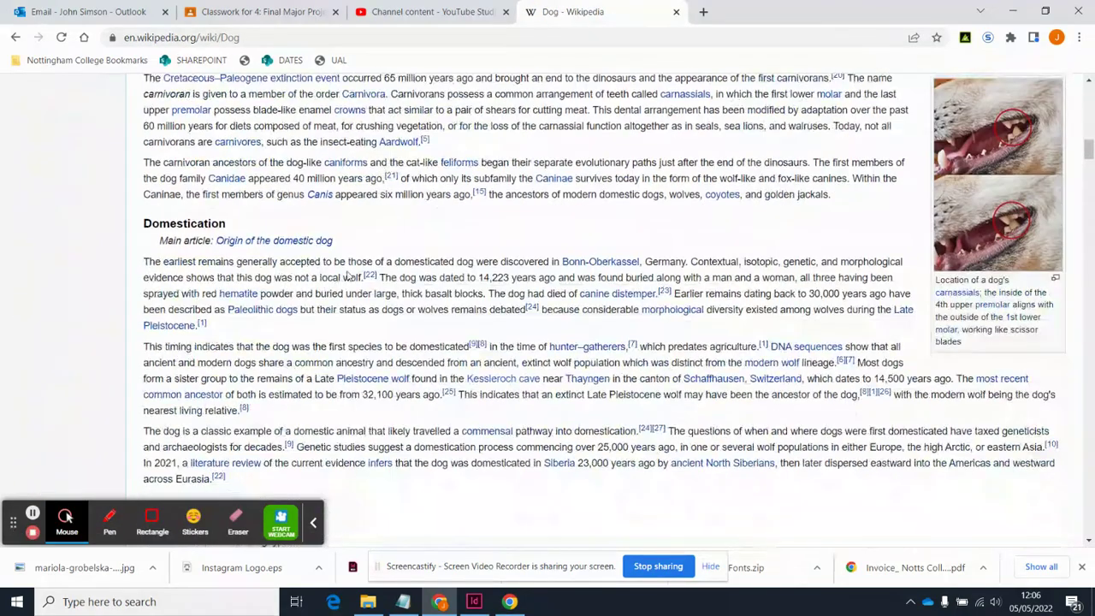
scroll(190, 180, "up", 2)
scroll(190, 179, "down", 3)
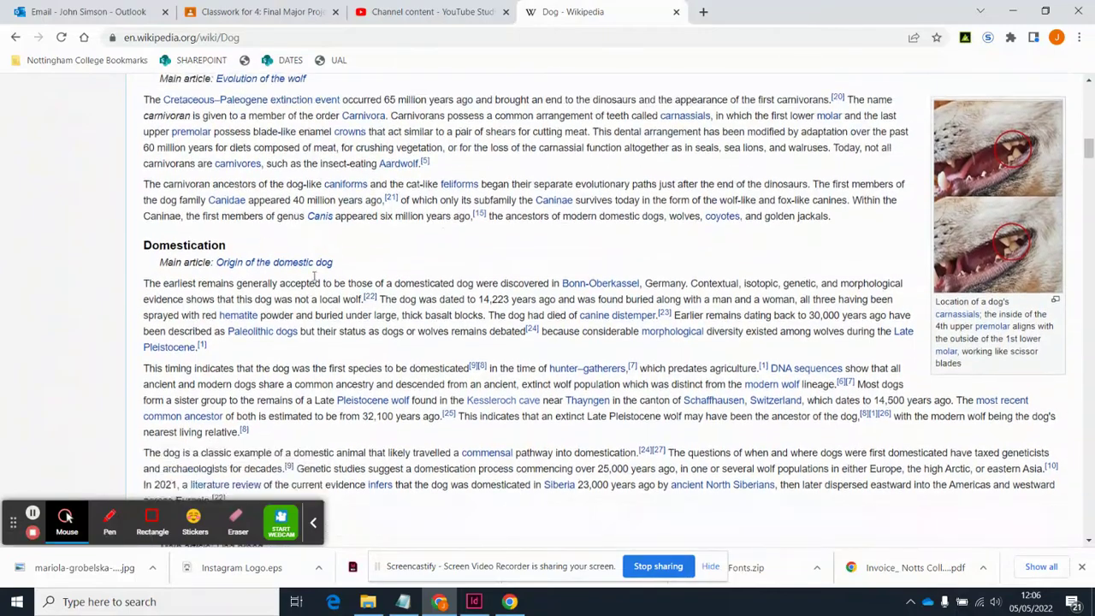
scroll(203, 183, "up", 3)
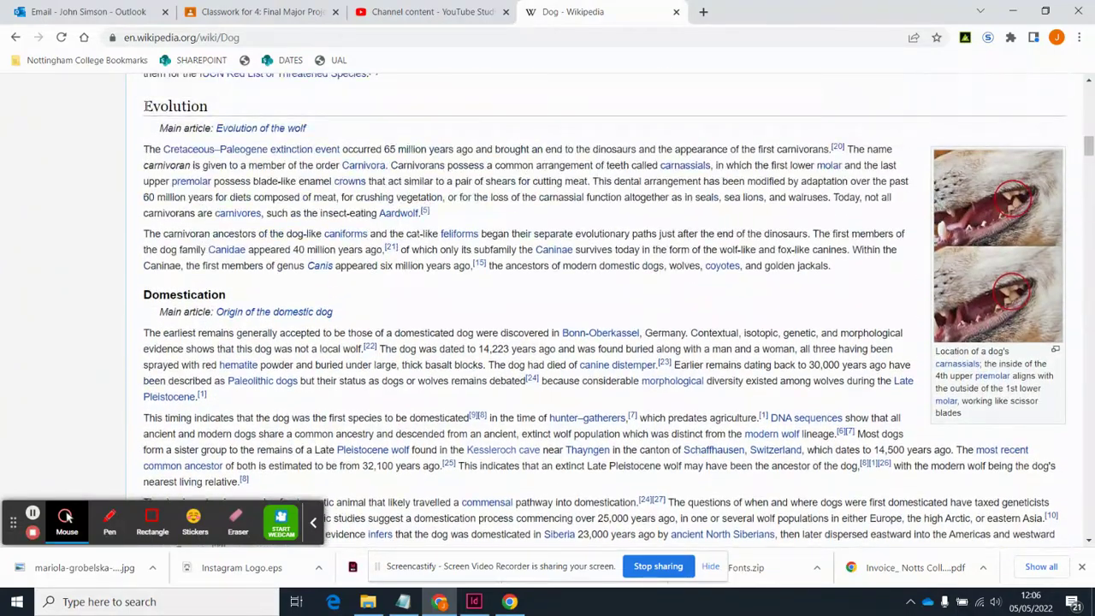
mouse_move(146, 148)
left_mouse_down()
mouse_move(691, 342)
mouse_move(709, 379)
mouse_move(699, 342)
mouse_move(706, 434)
mouse_move(730, 393)
mouse_move(684, 420)
mouse_move(655, 391)
mouse_move(1037, 378)
left_mouse_up()
scroll(699, 351, "down", 6)
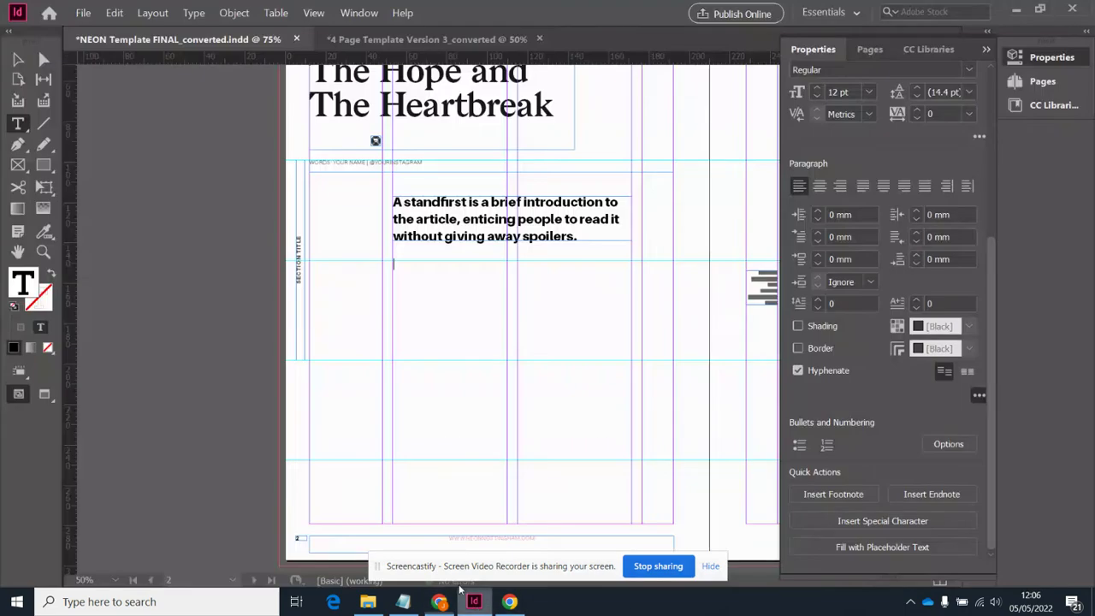
left_click(474, 603)
key("ctrl+v")
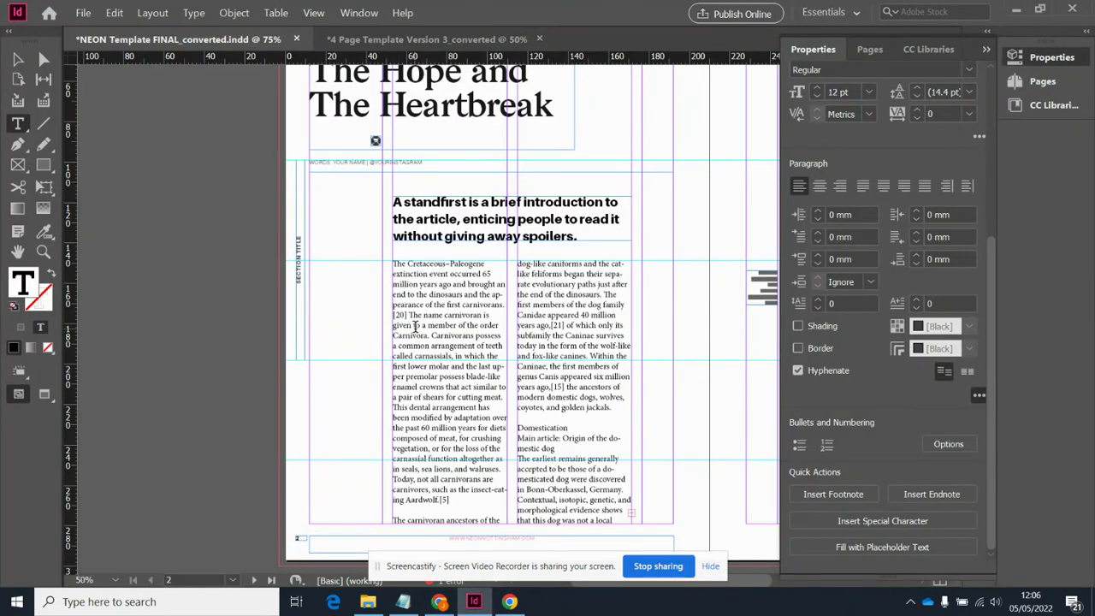